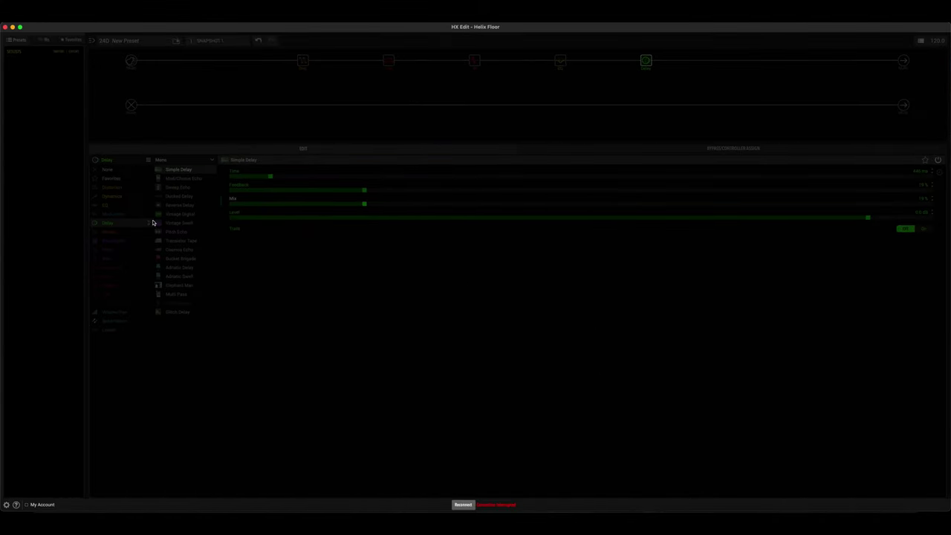
# Reconnect to the Helix Floor and delete the Dist, Amp, Cab, EQ and Delay blocks
pyautogui.click(463, 504)
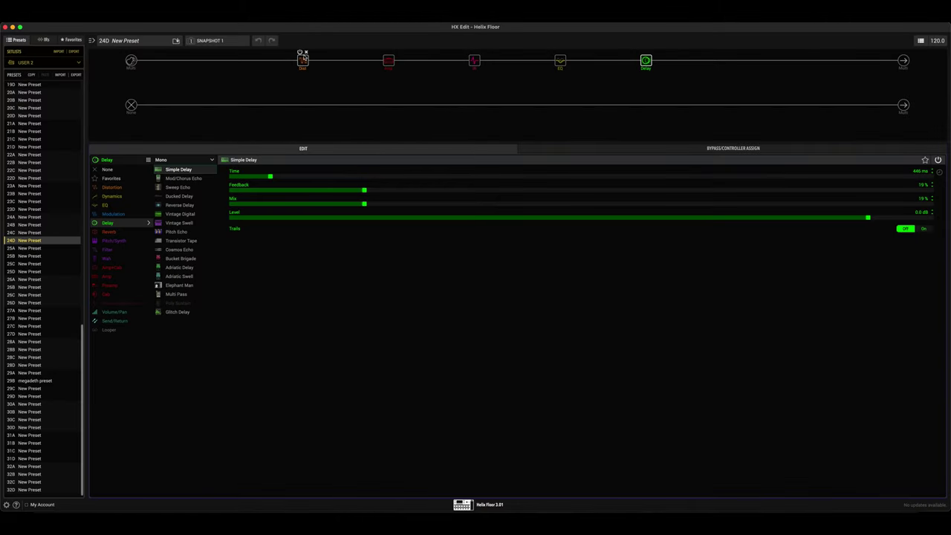
pyautogui.click(305, 52)
pyautogui.click(392, 52)
pyautogui.click(479, 52)
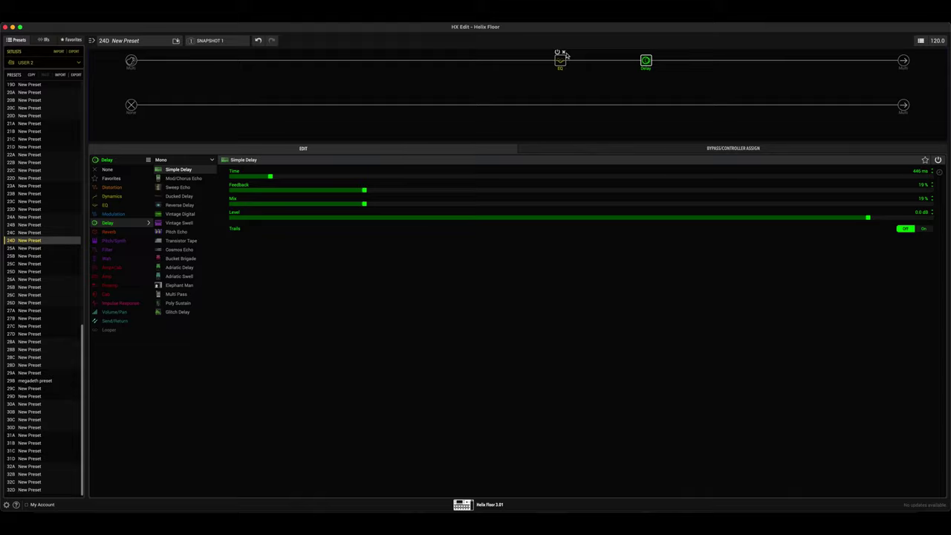
pyautogui.click(564, 53)
pyautogui.click(650, 52)
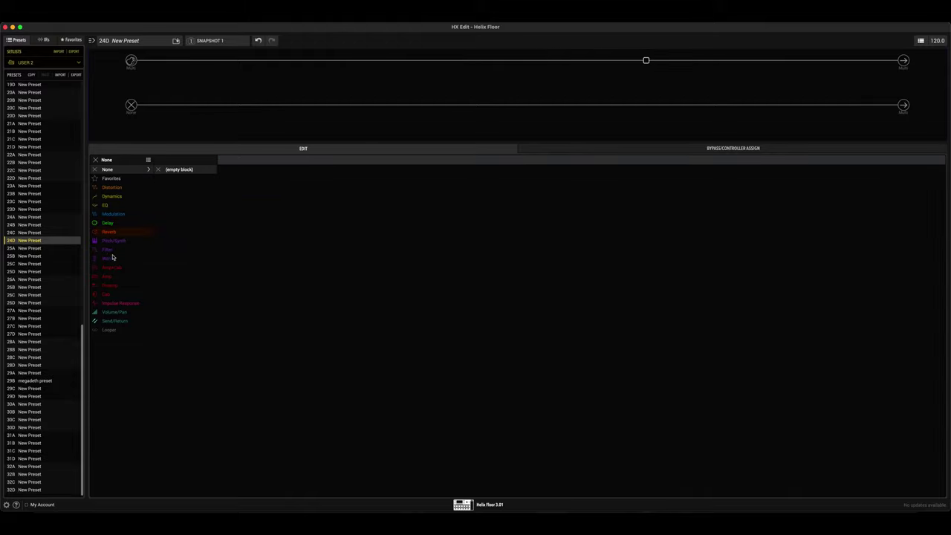
# Load the Cali IV Lead model from the Amp category into the empty slot
pyautogui.click(97, 279)
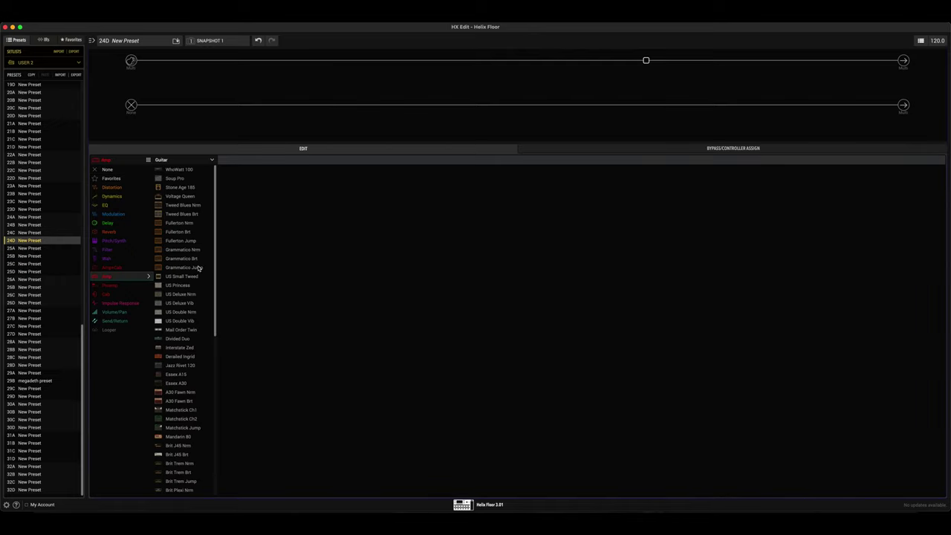
pyautogui.scroll(-2, 197, 269)
pyautogui.scroll(-5, 197, 269)
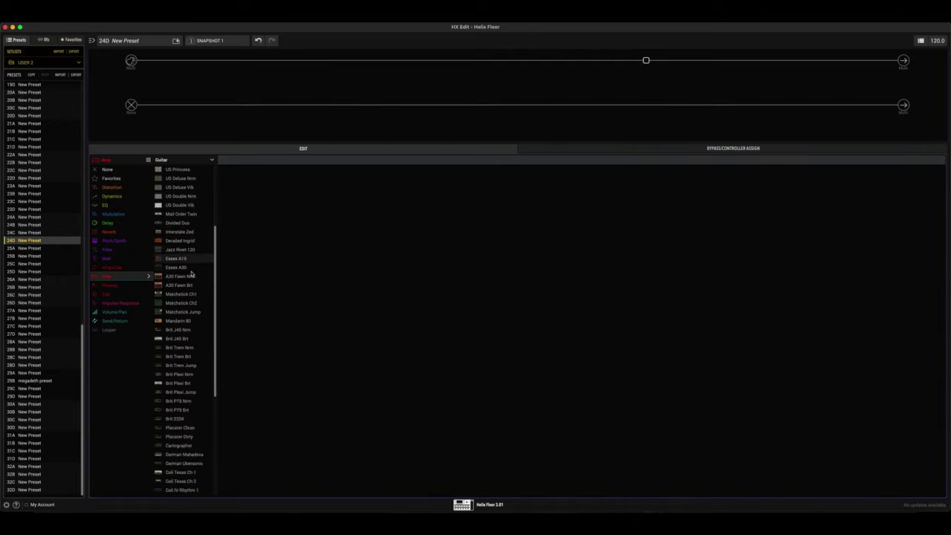
pyautogui.scroll(-5, 192, 274)
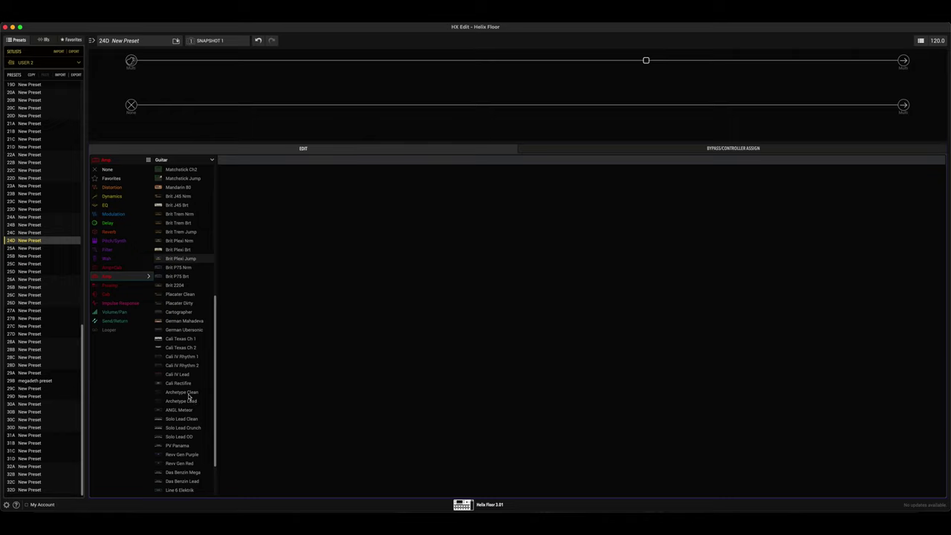
pyautogui.click(177, 321)
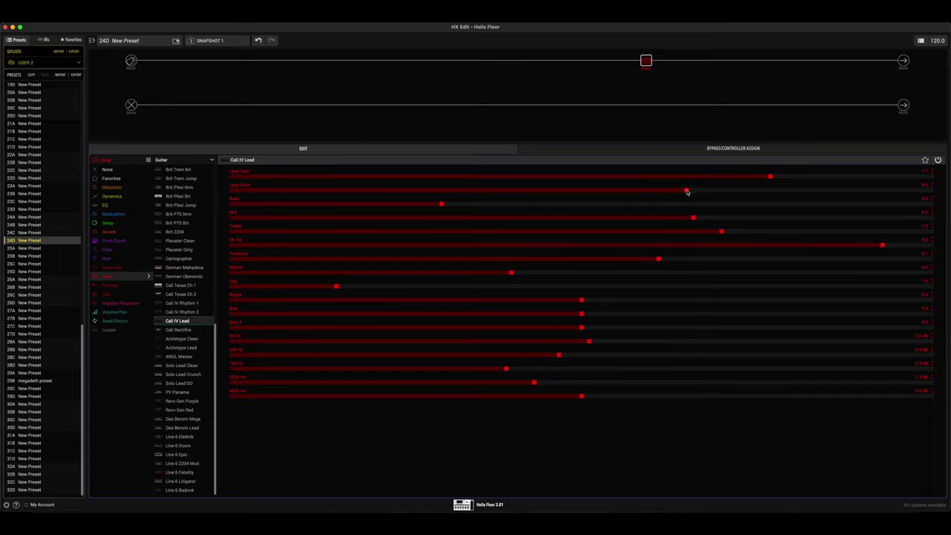
# Dial the Cali IV Lead: raise Lead Drive and Treble, adjust Bass, lower Mid and Presence
pyautogui.moveTo(686, 191); pyautogui.dragTo(809, 192)
pyautogui.moveTo(439, 206)
pyautogui.mouseDown()
pyautogui.moveTo(429, 206)
pyautogui.moveTo(441, 206)
pyautogui.mouseUp()
pyautogui.moveTo(679, 218); pyautogui.dragTo(522, 220)
pyautogui.moveTo(518, 219); pyautogui.dragTo(486, 219)
pyautogui.moveTo(723, 234); pyautogui.dragTo(750, 234)
pyautogui.moveTo(753, 233); pyautogui.dragTo(756, 234)
pyautogui.moveTo(659, 261); pyautogui.dragTo(535, 258)
# Move the Cali IV Lead block near the start of the signal chain
pyautogui.moveTo(642, 61)
pyautogui.moveTo(444, 72); pyautogui.dragTo(303, 61)
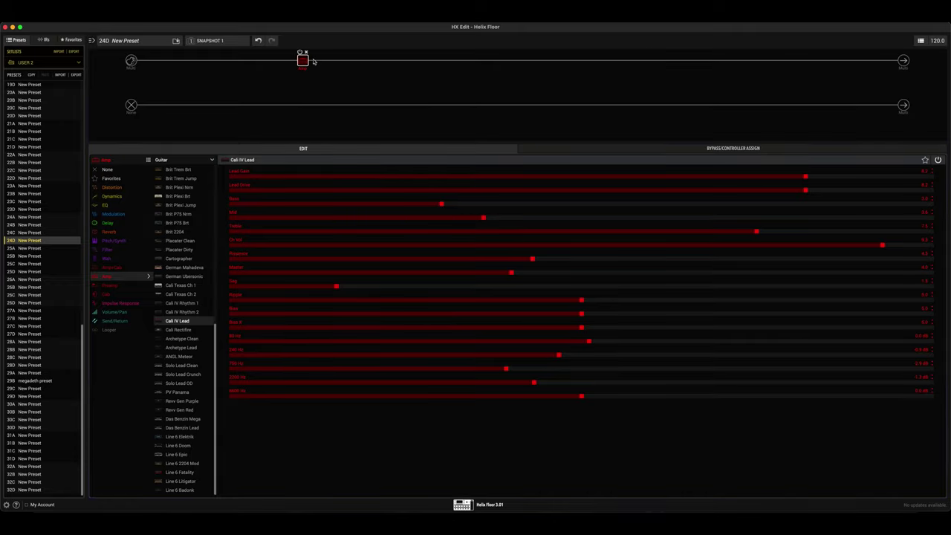
pyautogui.click(387, 61)
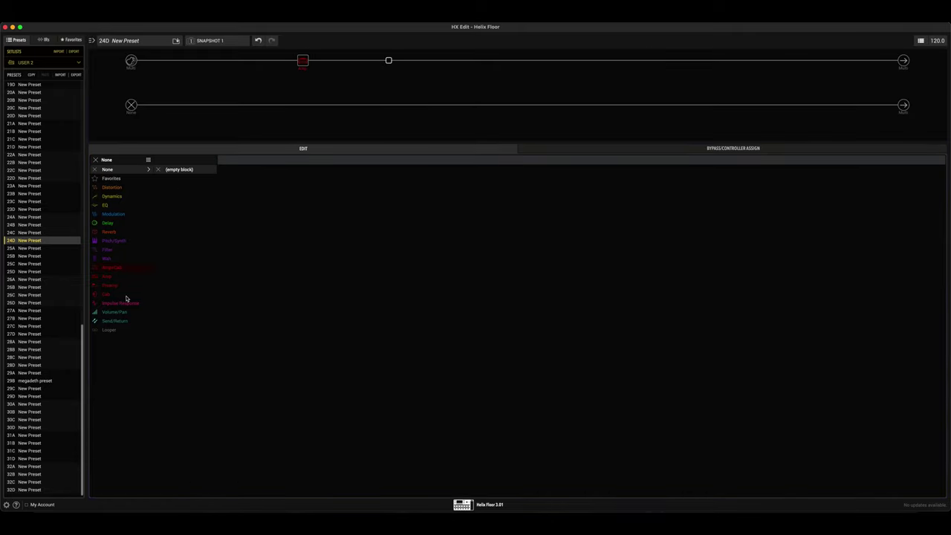
# Load an IR 2048 with impulse 12, OH 412 RECTO V60 421-M+, and low cut at 100 Hz
pyautogui.click(109, 304)
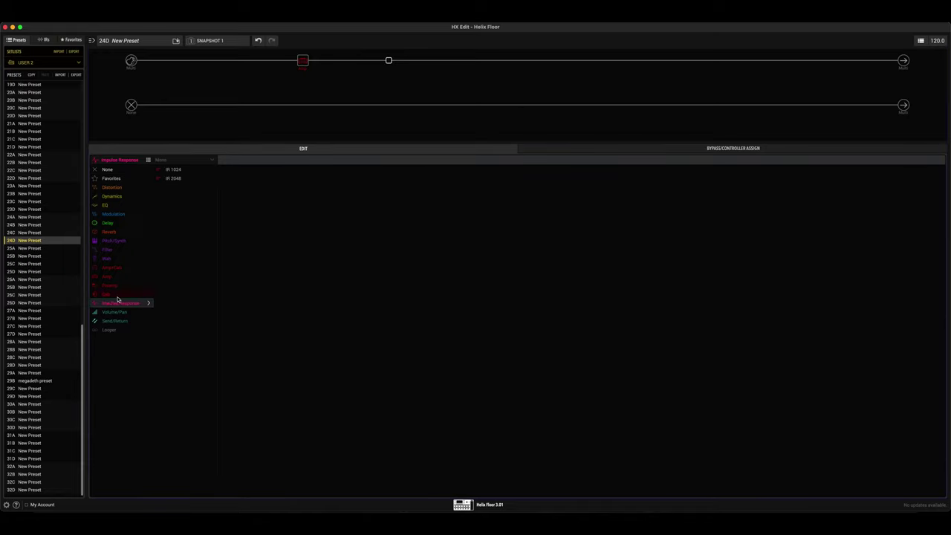
pyautogui.click(176, 179)
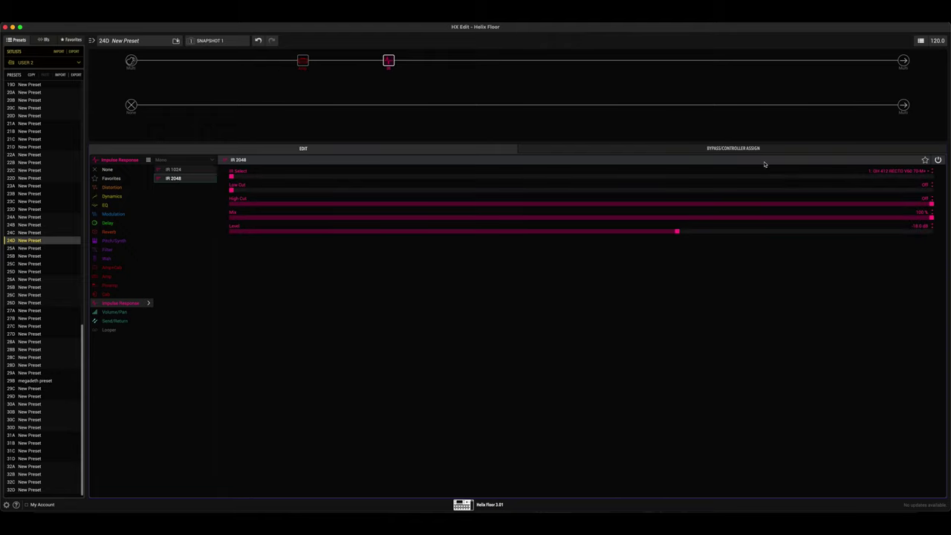
pyautogui.click(897, 172)
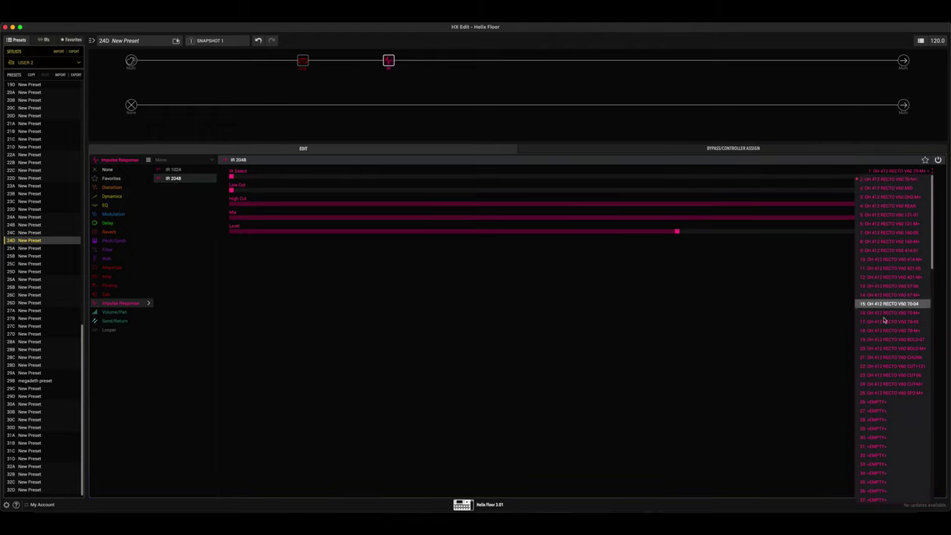
pyautogui.click(895, 277)
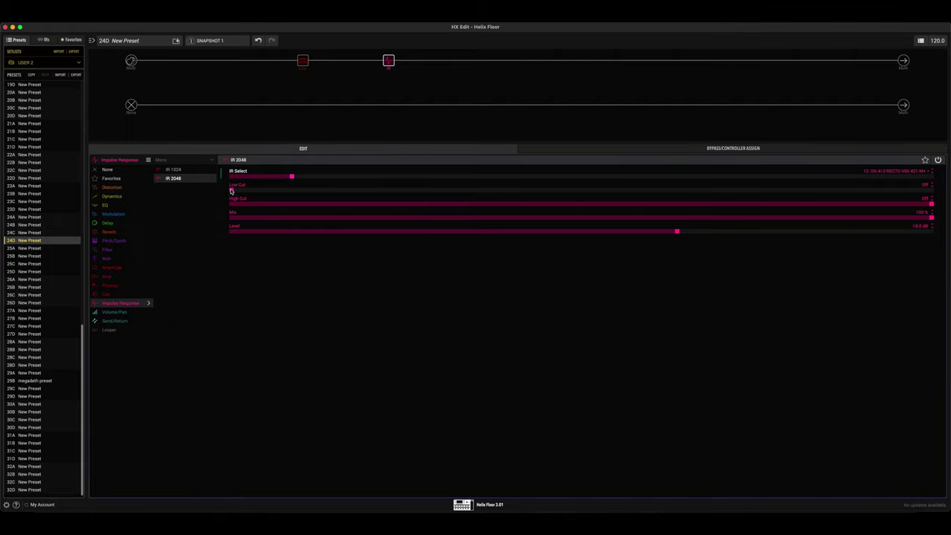
pyautogui.moveTo(231, 191); pyautogui.dragTo(340, 191)
pyautogui.click(475, 62)
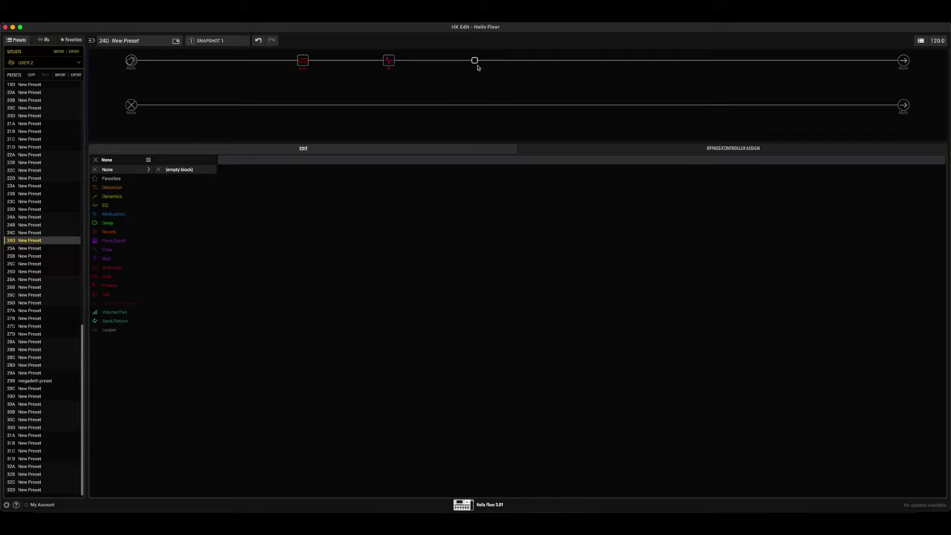
# Load the Cali Q Graphic EQ and boost its 6600 Hz band to +1.6 dB
pyautogui.click(104, 205)
pyautogui.click(179, 224)
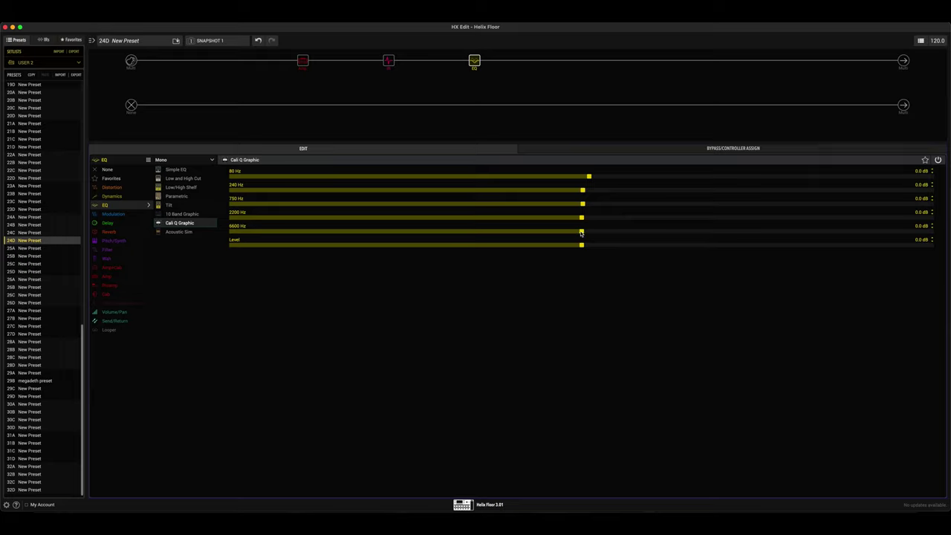
pyautogui.moveTo(581, 234); pyautogui.dragTo(596, 192)
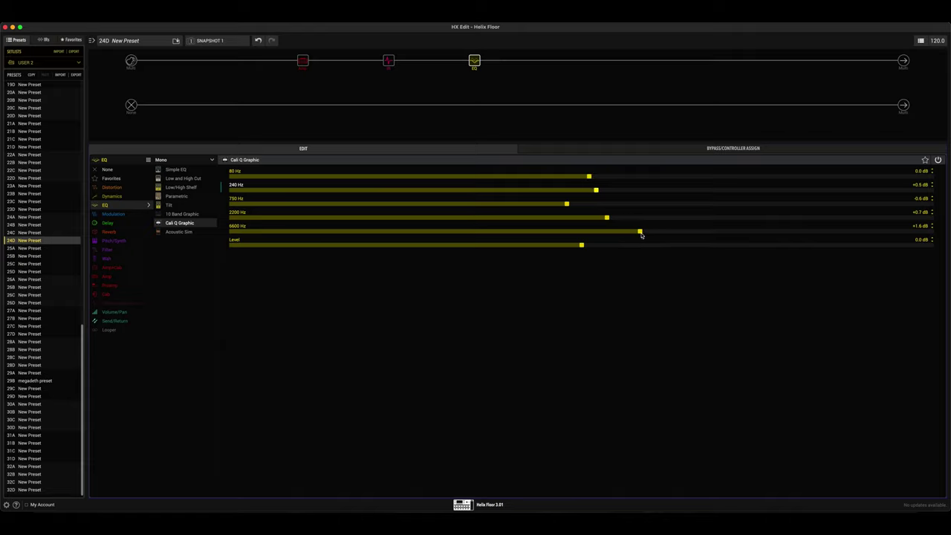
# Nudge the Cali Q Graphic's 6600 Hz band to +1.9 dB and 2200 Hz to +1.0 dB
pyautogui.click(650, 232)
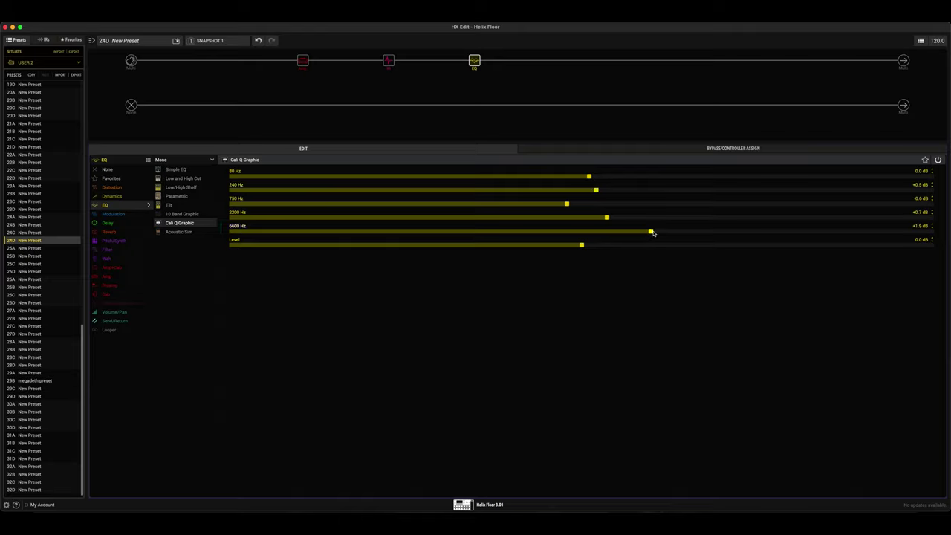
pyautogui.click(618, 218)
pyautogui.click(217, 62)
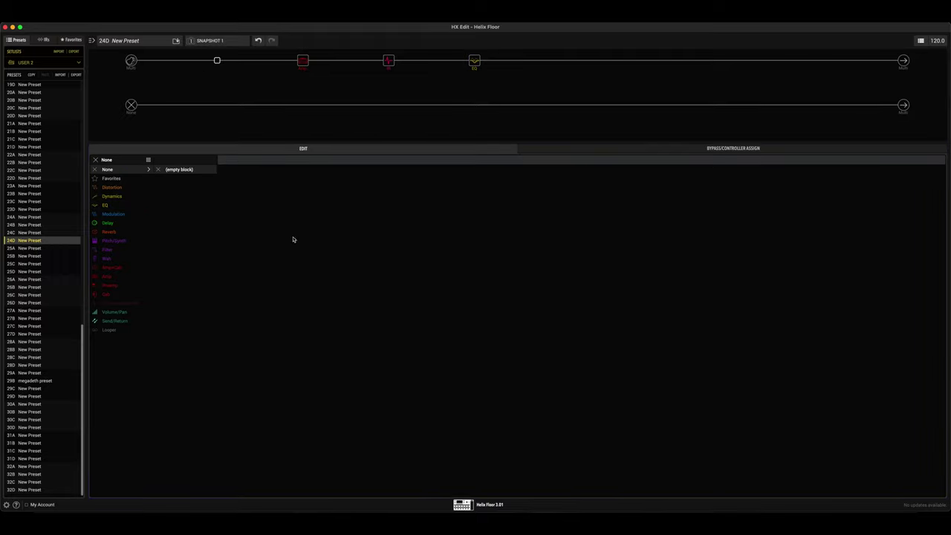
# Load the Scream 808 from Distortion and set Tone, Gain and Level each to 4.9
pyautogui.click(117, 193)
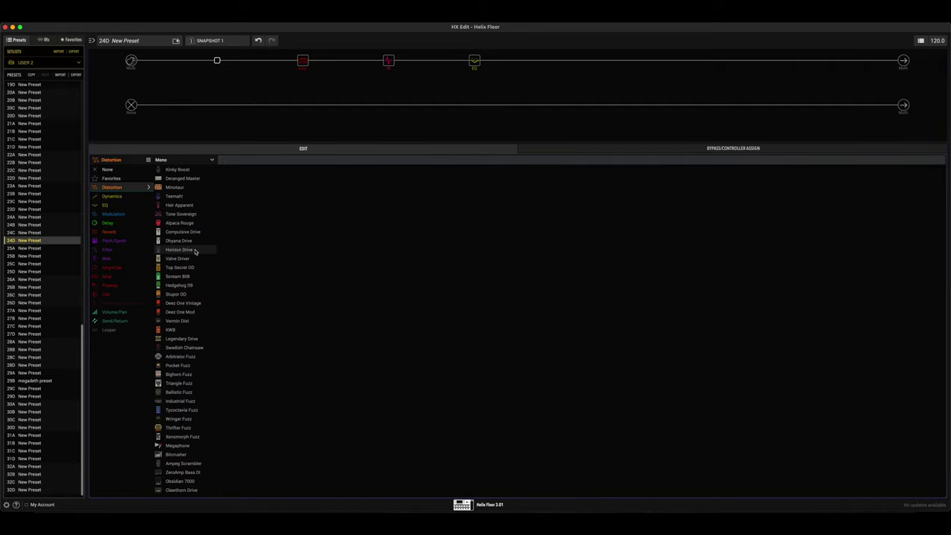
pyautogui.click(180, 277)
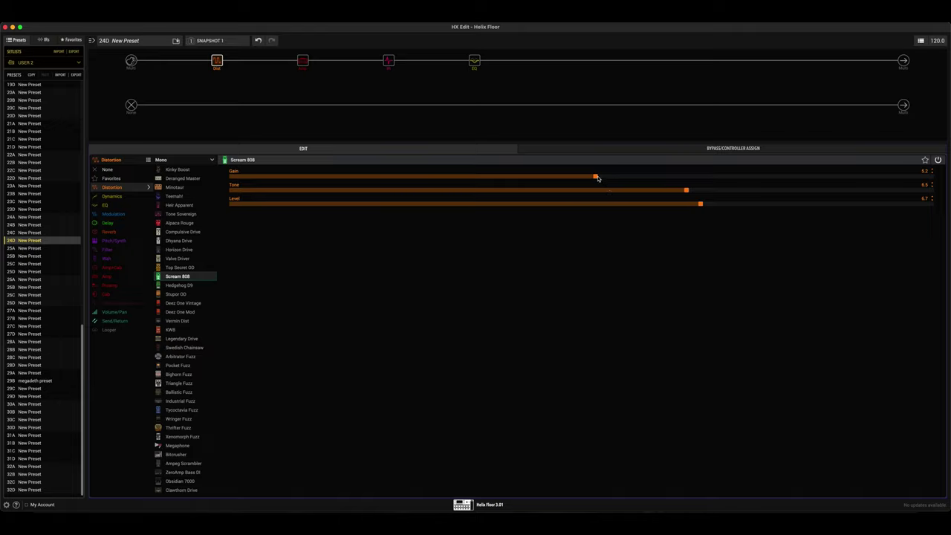
pyautogui.moveTo(674, 194); pyautogui.dragTo(576, 193)
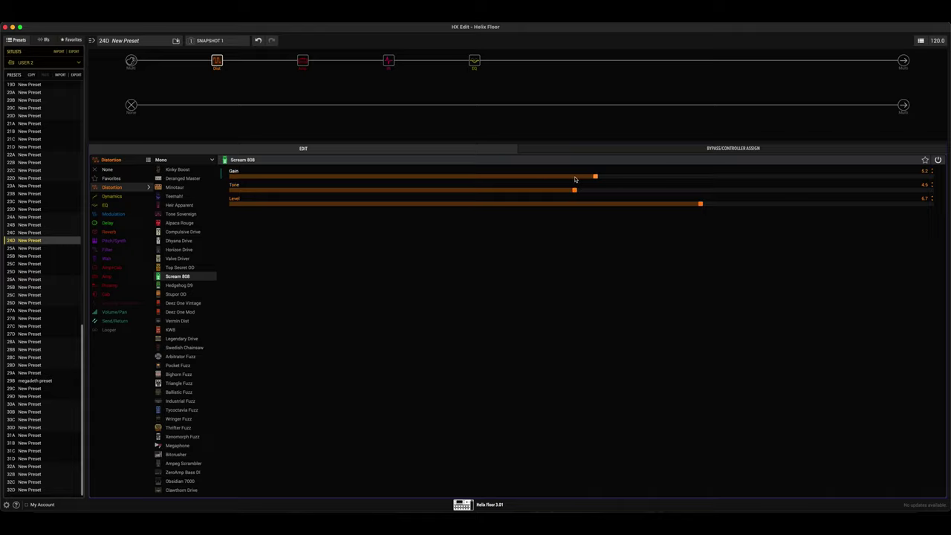
pyautogui.moveTo(595, 177); pyautogui.dragTo(574, 179)
pyautogui.moveTo(699, 205); pyautogui.dragTo(575, 205)
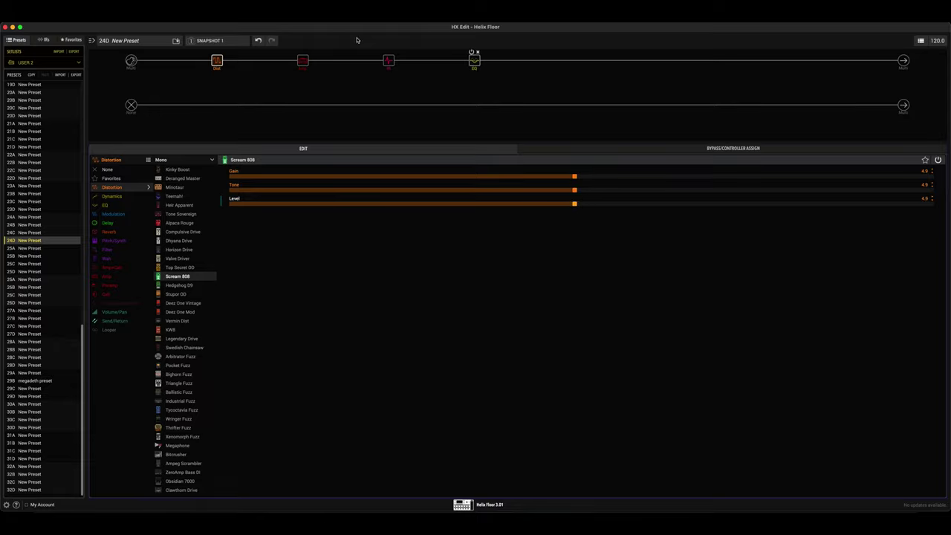
# Add a Simple Delay after the EQ with Time 441 ms, Feedback 20% and Mix about 18%
pyautogui.click(560, 61)
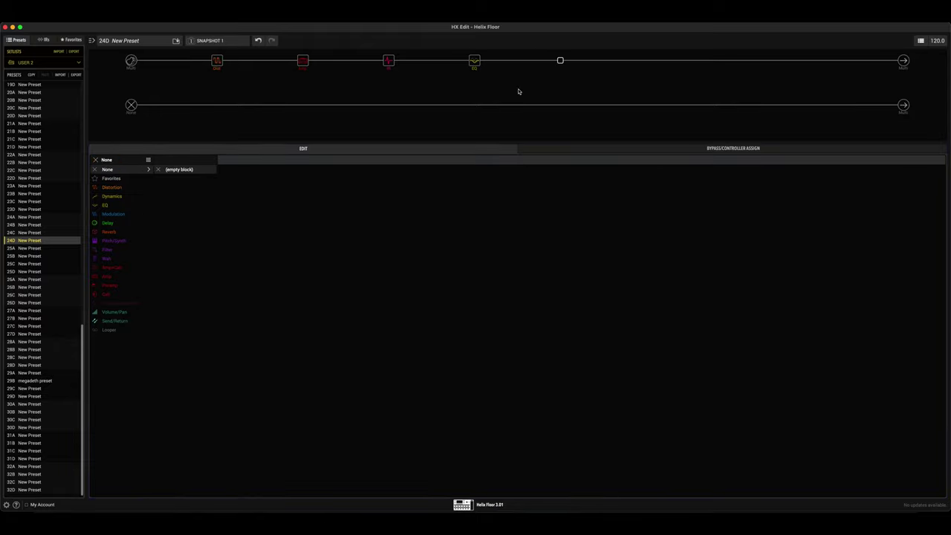
pyautogui.click(108, 223)
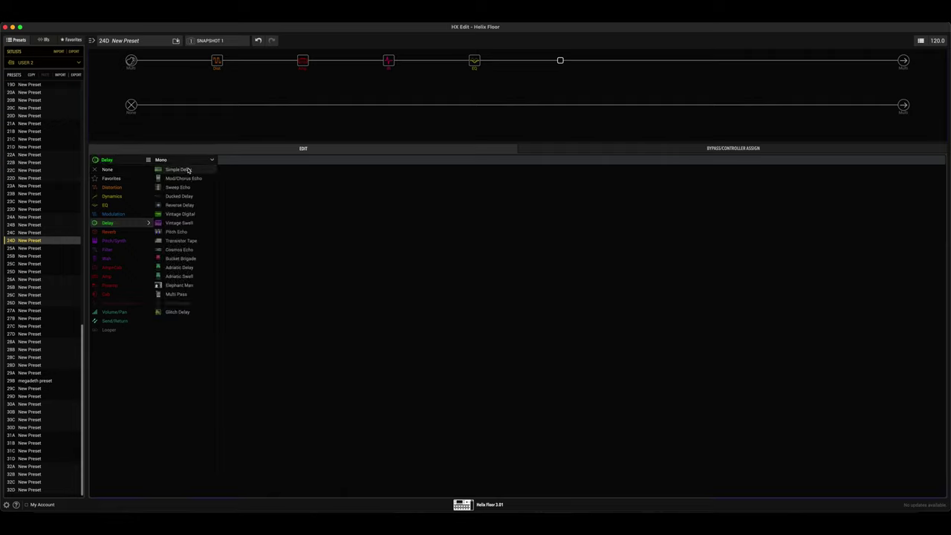
pyautogui.click(188, 170)
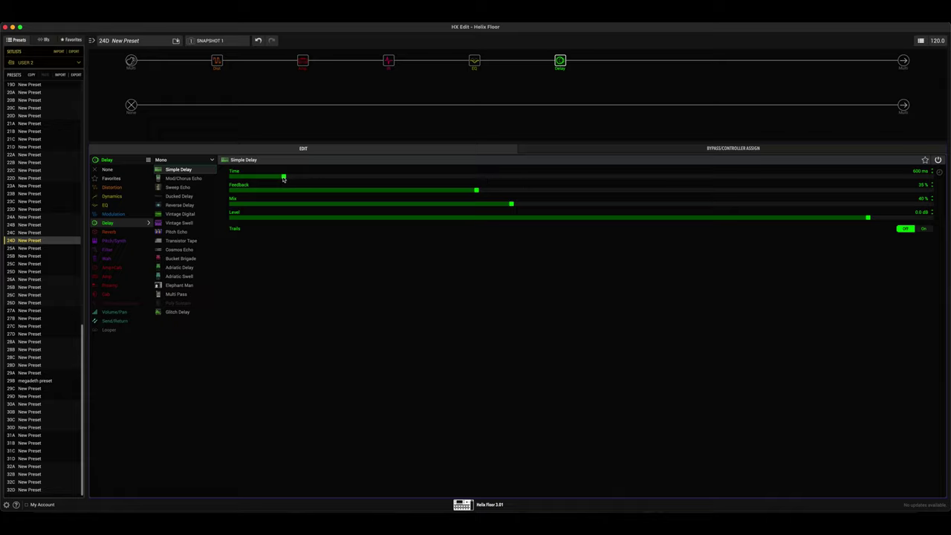
pyautogui.moveTo(283, 177); pyautogui.dragTo(272, 180)
pyautogui.moveTo(476, 190); pyautogui.dragTo(371, 191)
pyautogui.moveTo(510, 204); pyautogui.dragTo(356, 203)
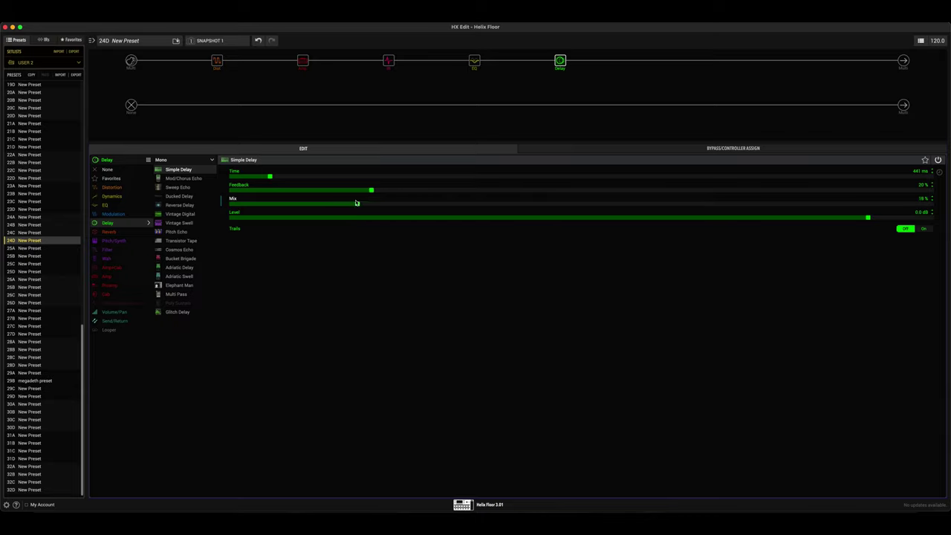